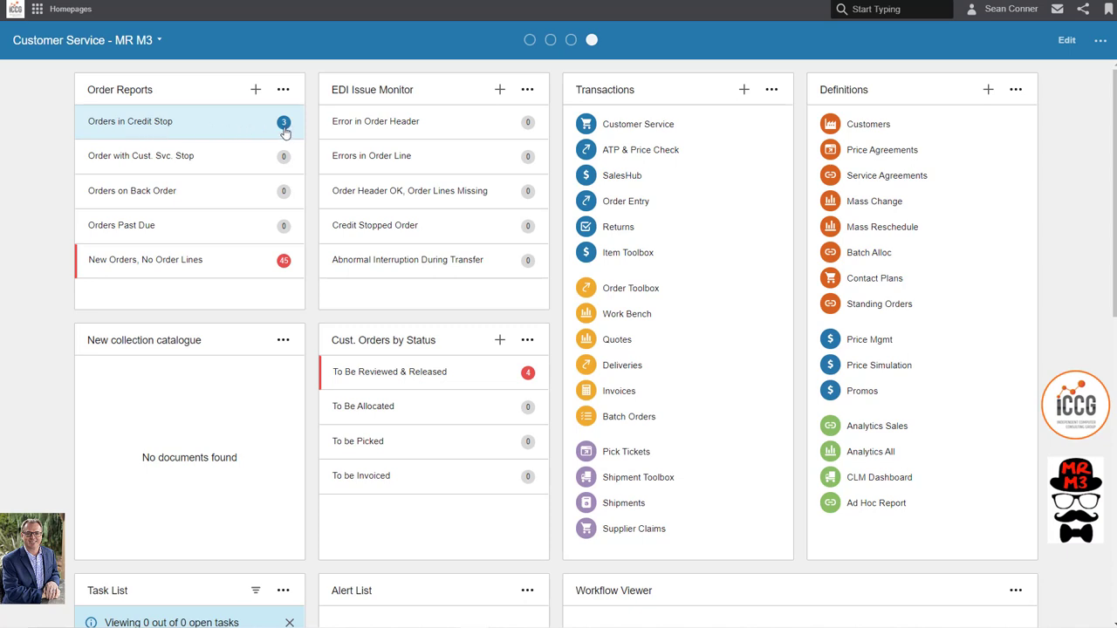
{"action": "left_click", "coordinate": [220, 131]}
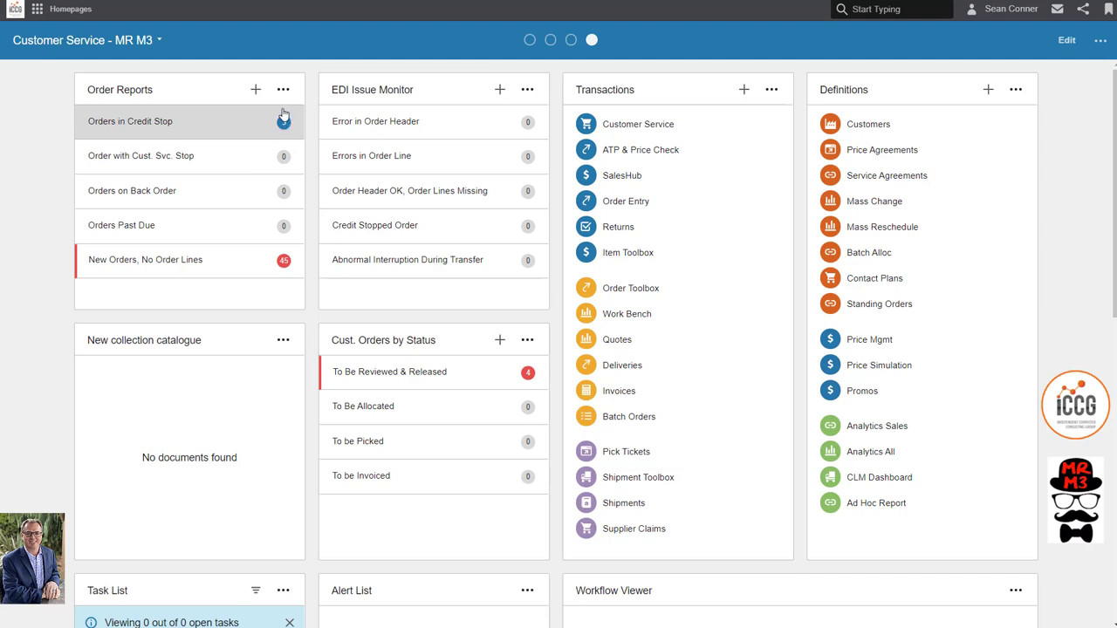
{"action": "left_click", "coordinate": [284, 91]}
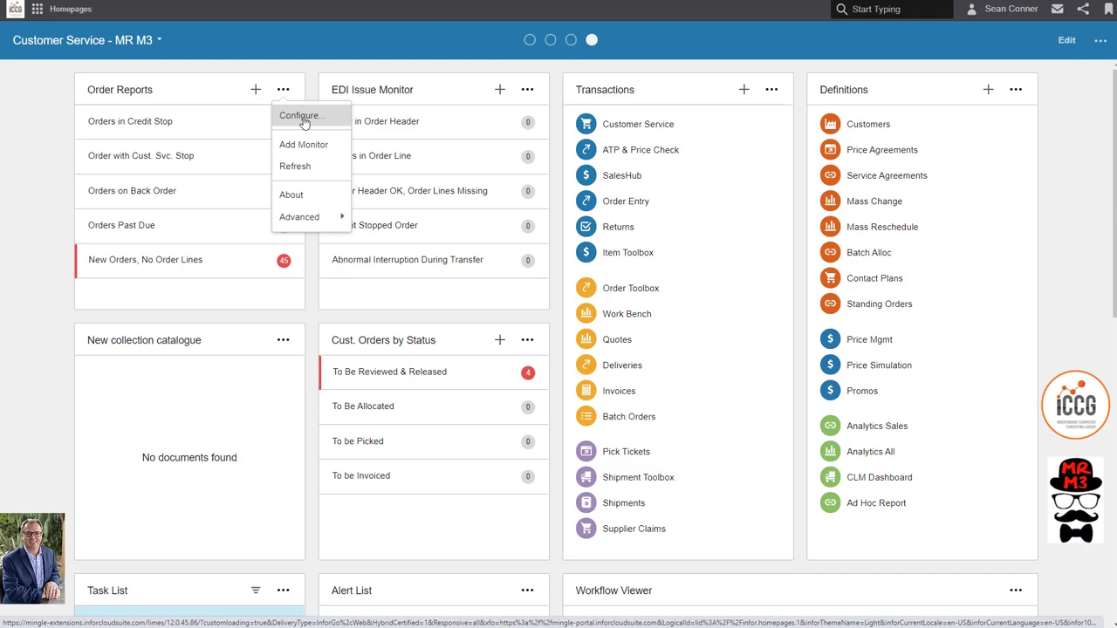
{"action": "left_click", "coordinate": [431, 69]}
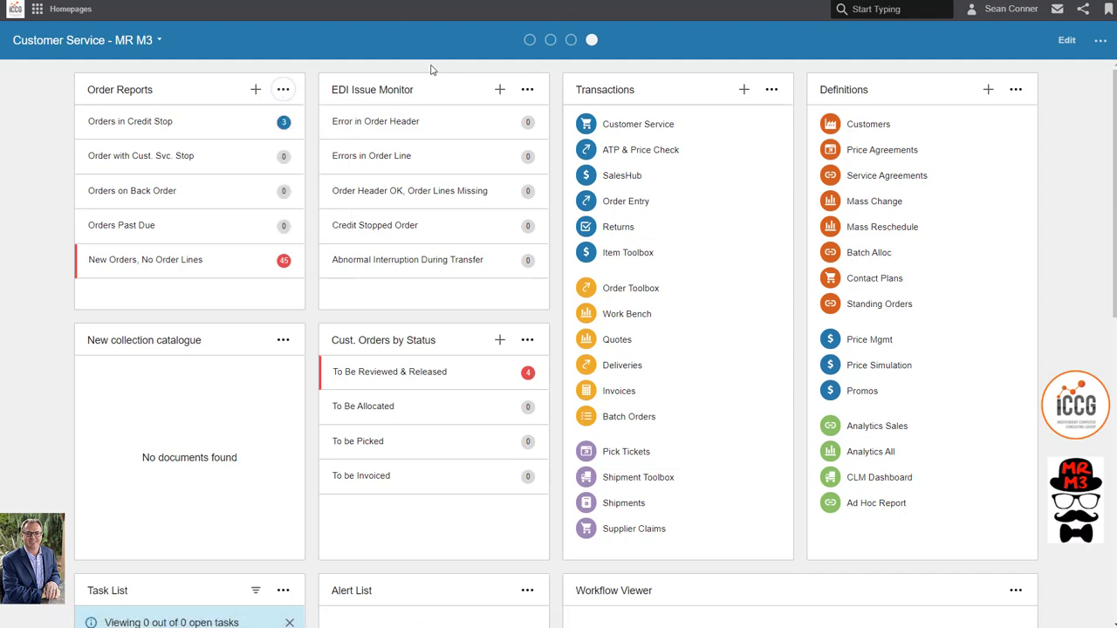
{"action": "left_click", "coordinate": [1098, 43]}
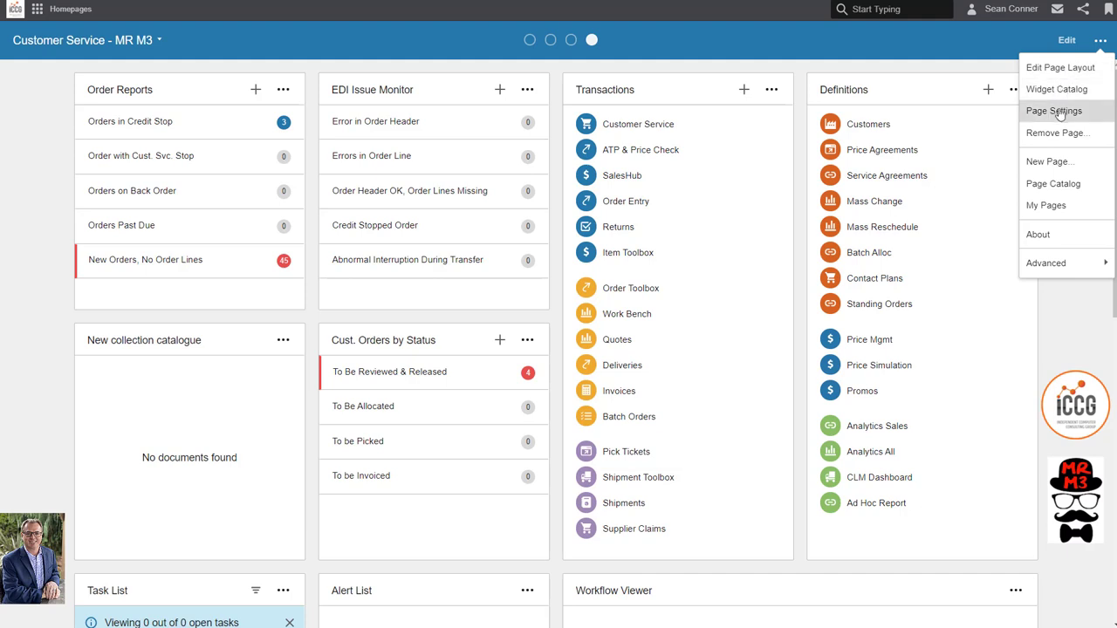
{"action": "mouse_move", "coordinate": [1047, 262]}
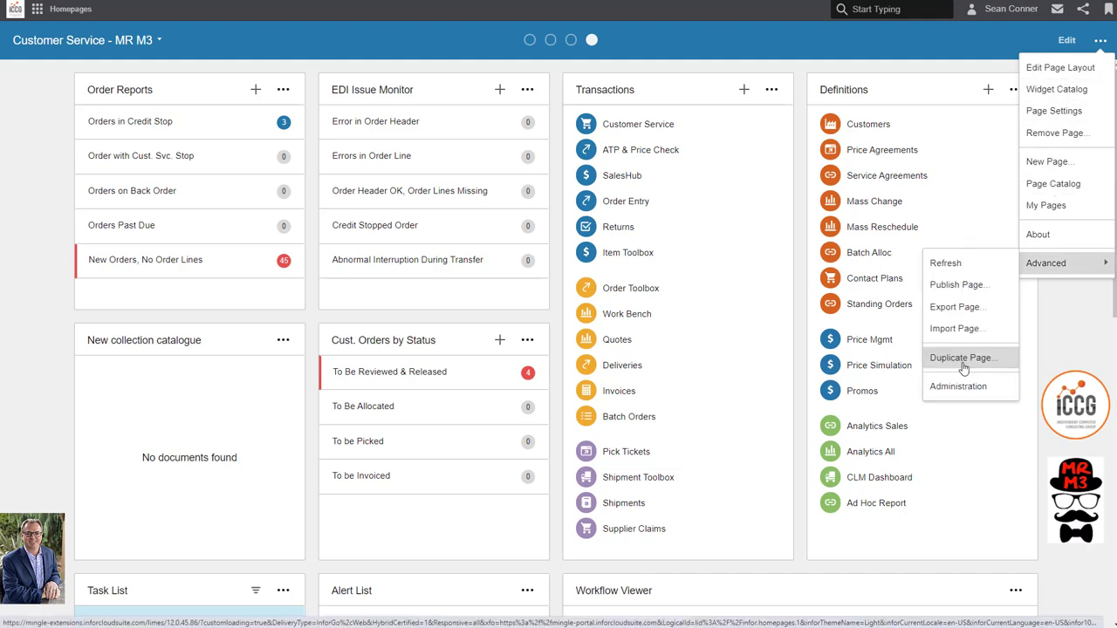
{"action": "key", "text": "Escape"}
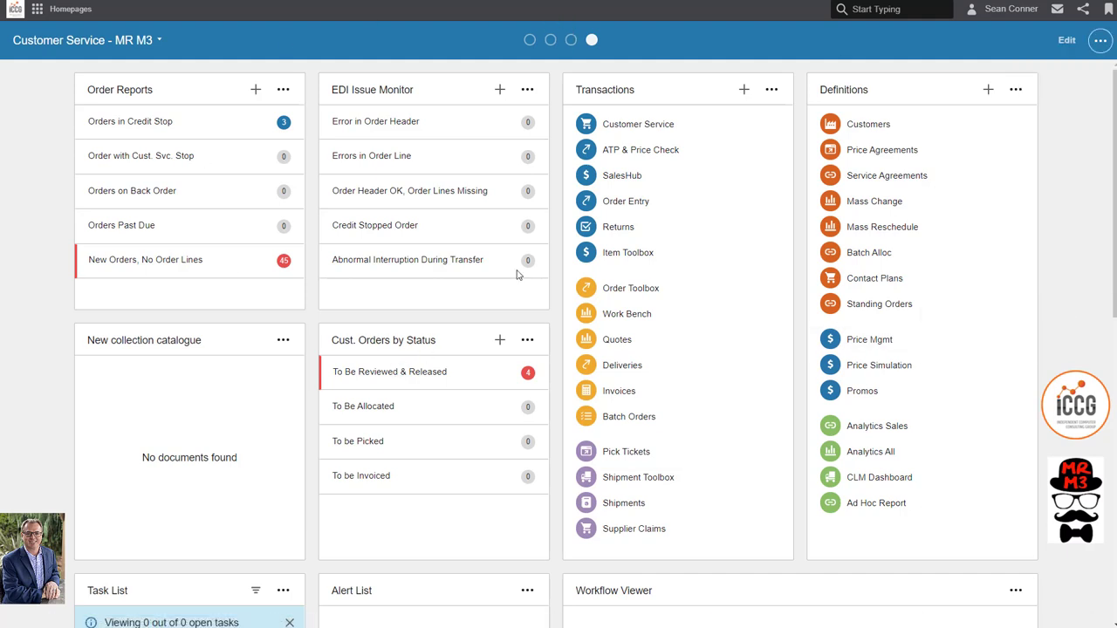
- Open the Orders in Credit Stop monitor from the Order Reports widget configuration and review its severity indication and other settings
{"action": "left_click", "coordinate": [283, 93]}
{"action": "left_click", "coordinate": [299, 115]}
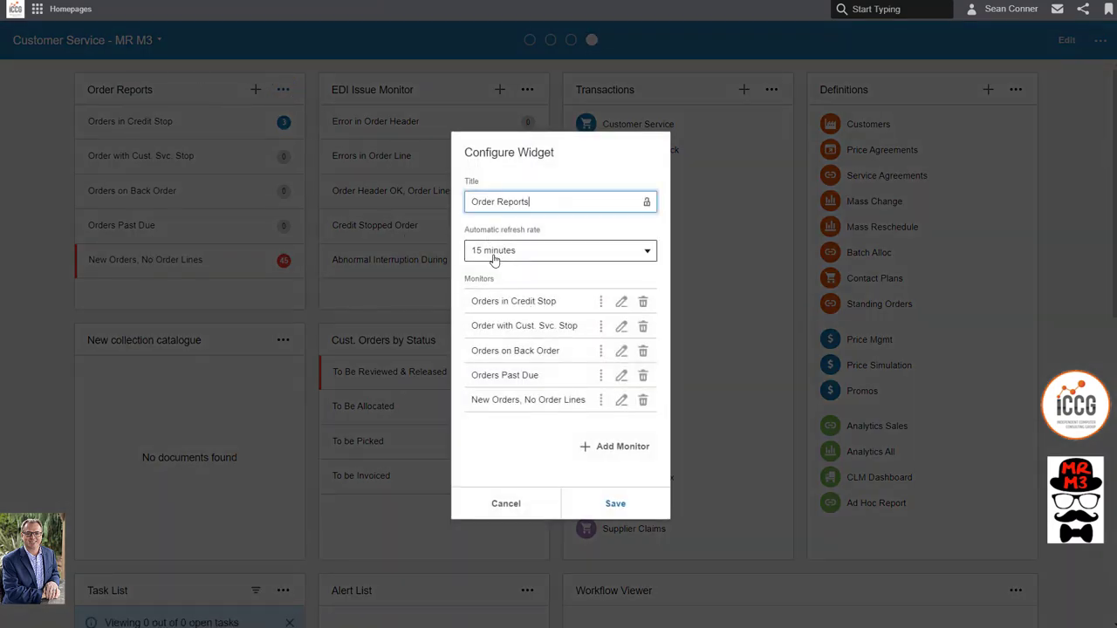
{"action": "left_click", "coordinate": [621, 304]}
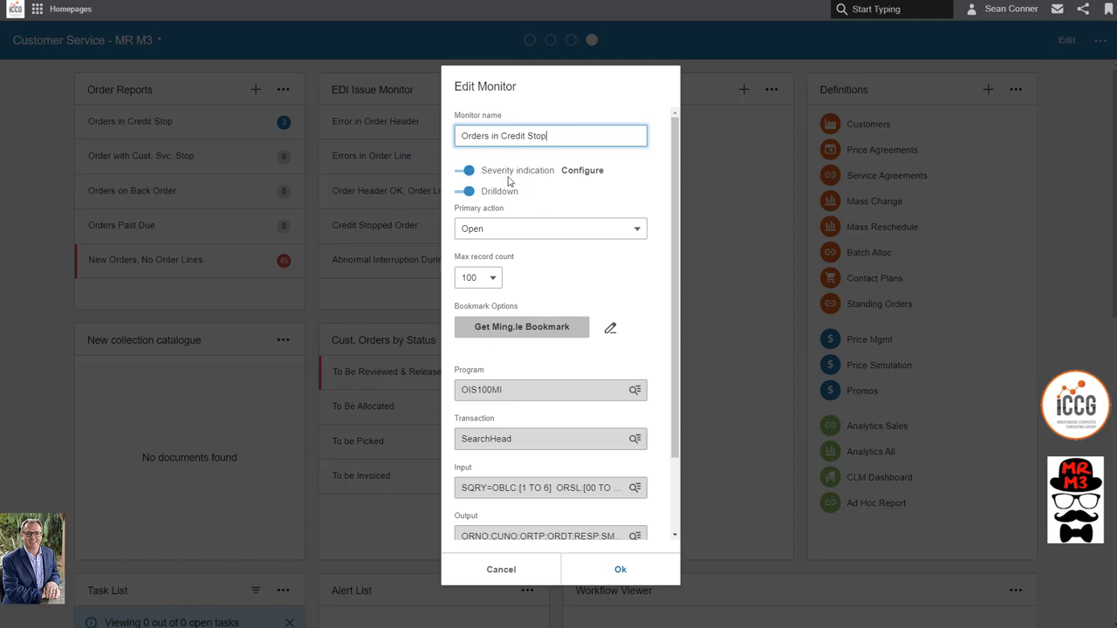
{"action": "left_click", "coordinate": [589, 172]}
{"action": "key", "text": "Escape"}
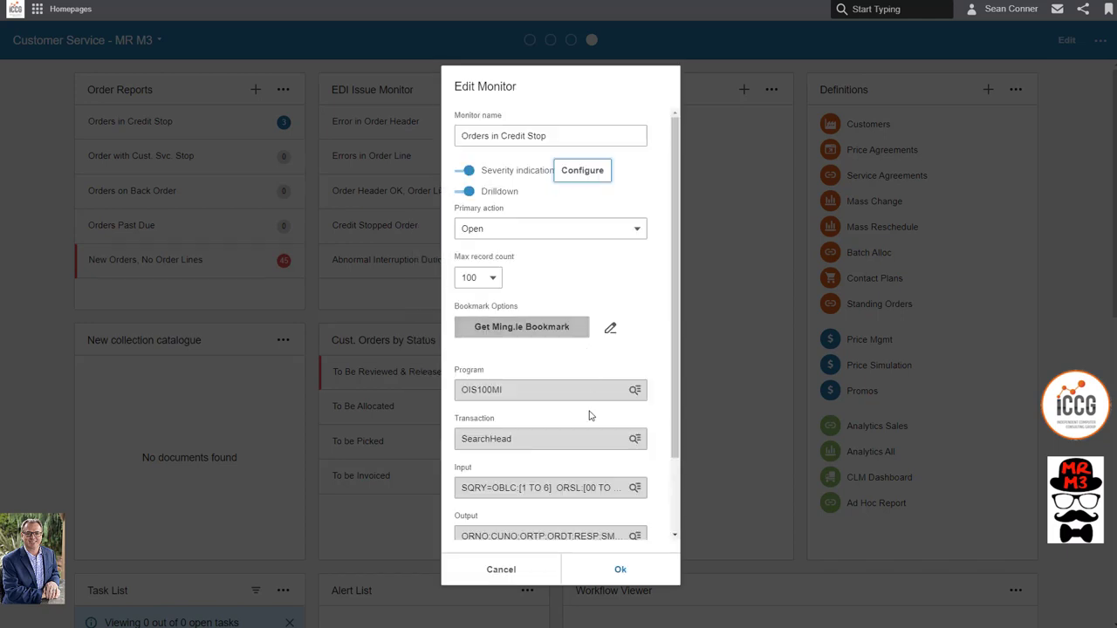
{"action": "scroll", "coordinate": [561, 408], "scroll_direction": "down", "scroll_amount": 1}
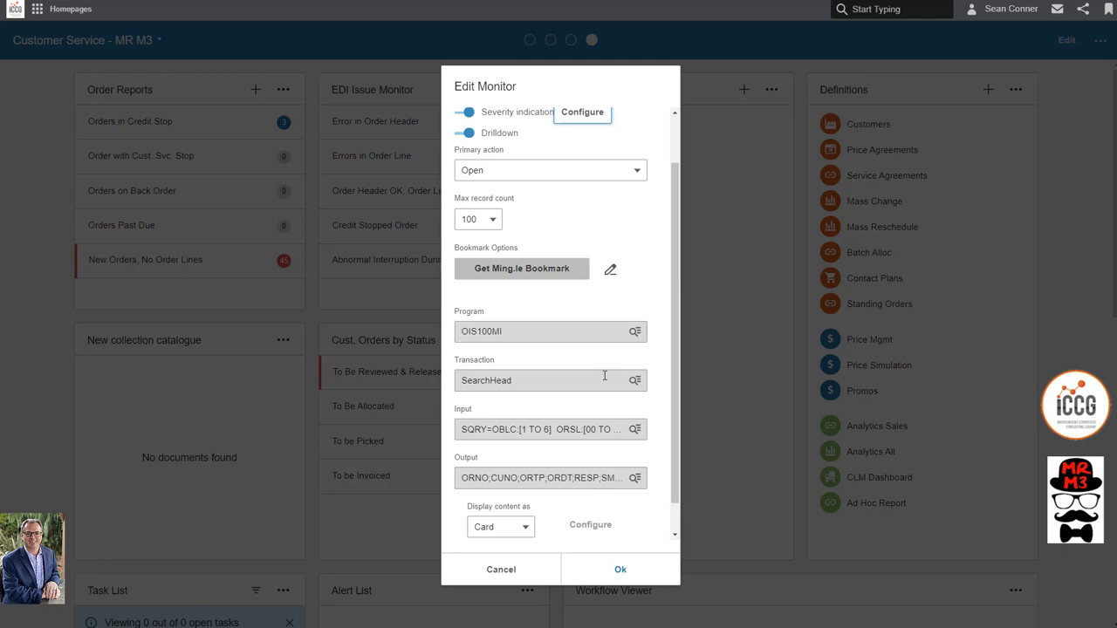
{"action": "scroll", "coordinate": [598, 387], "scroll_direction": "down", "scroll_amount": 1}
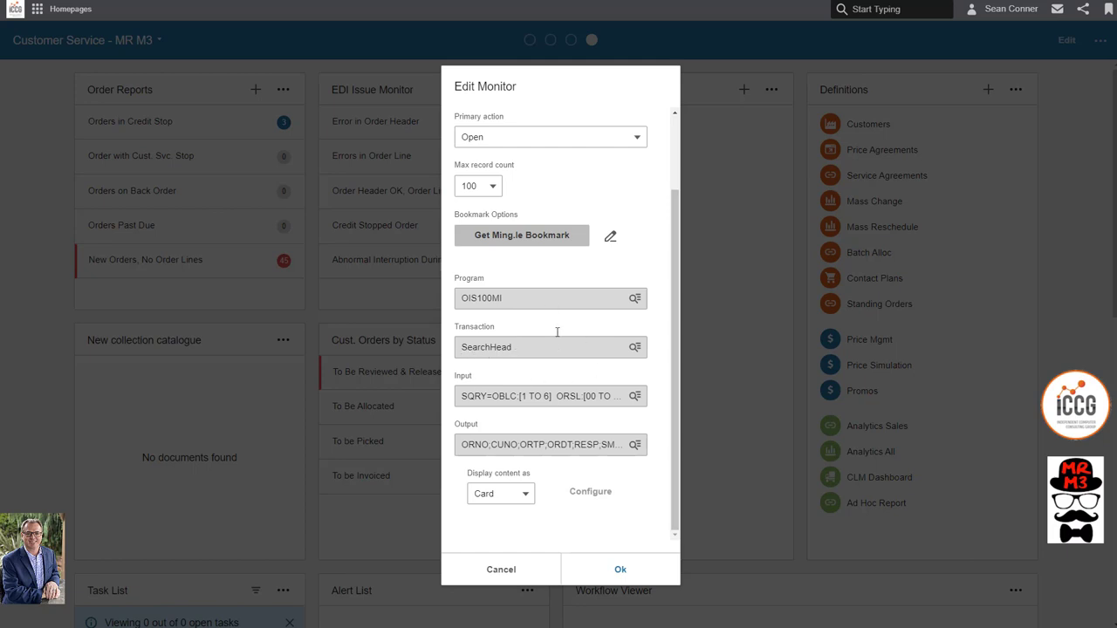
- View the programs selectable for the Orders in Credit Stop monitor without changing the selection, and inspect its input query
{"action": "left_click", "coordinate": [635, 299]}
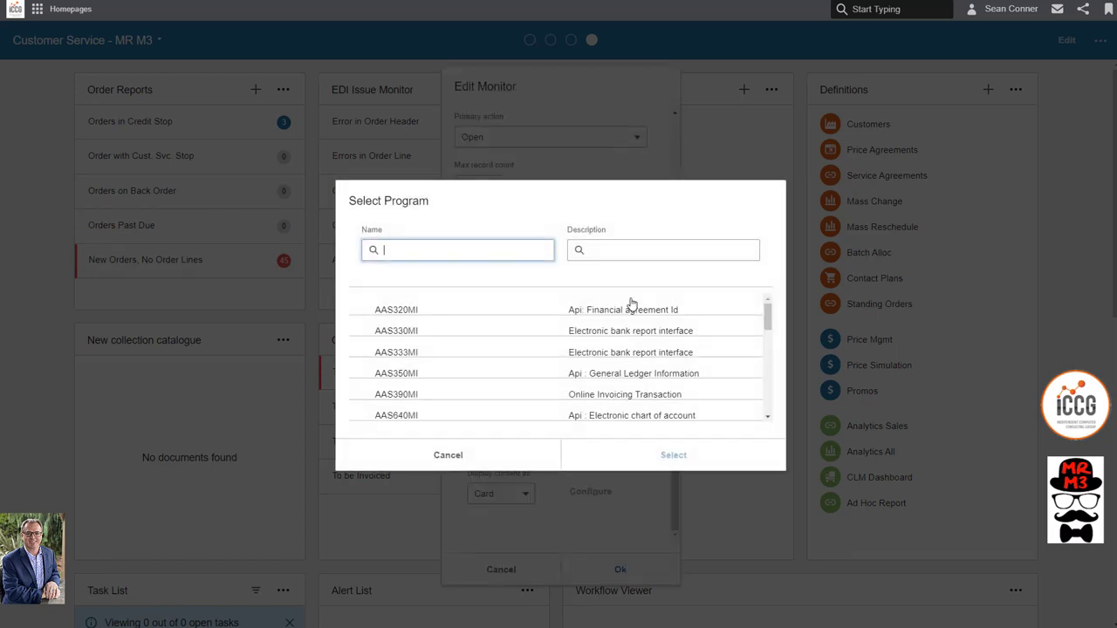
{"action": "left_click", "coordinate": [471, 456]}
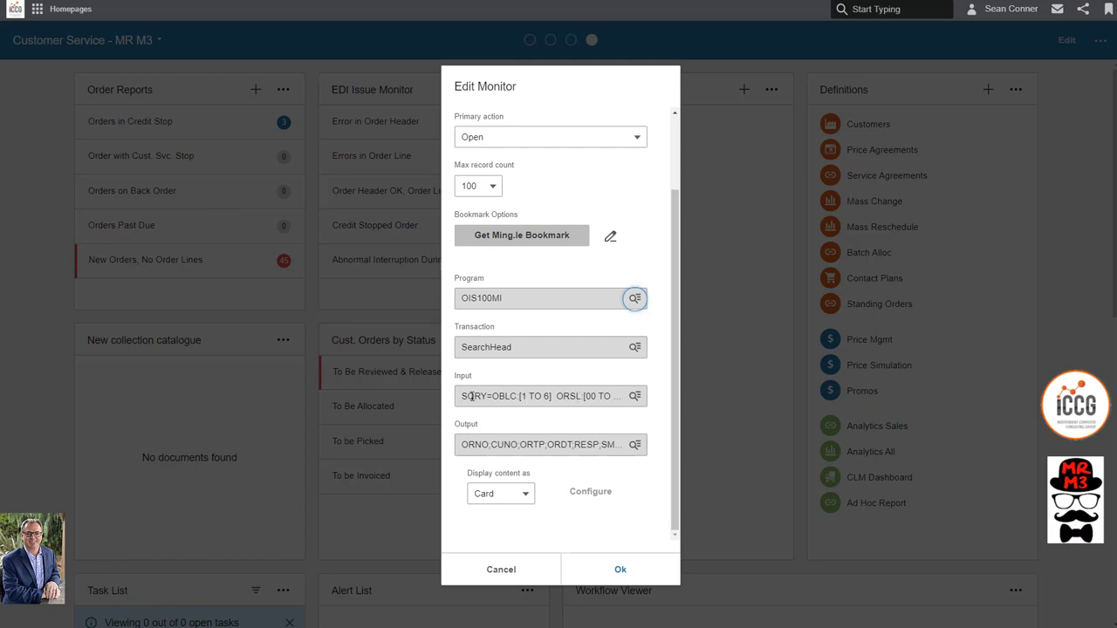
{"action": "left_click", "coordinate": [502, 396]}
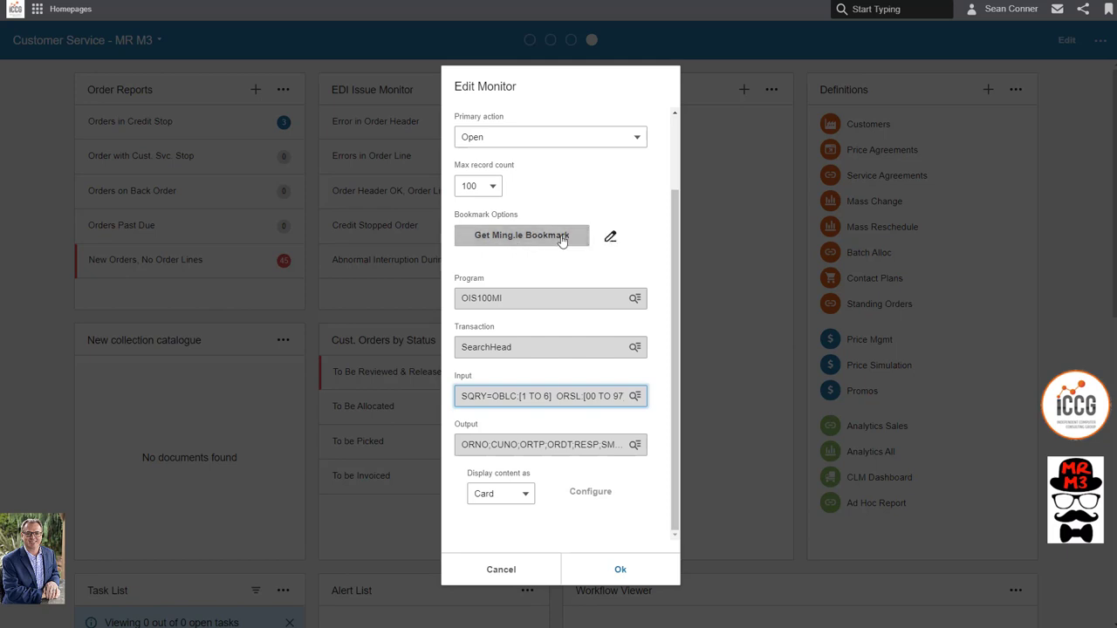
- Review the monitor's bookmark options and query, accept them, and save the Order Reports widget configuration
{"action": "left_click", "coordinate": [611, 238]}
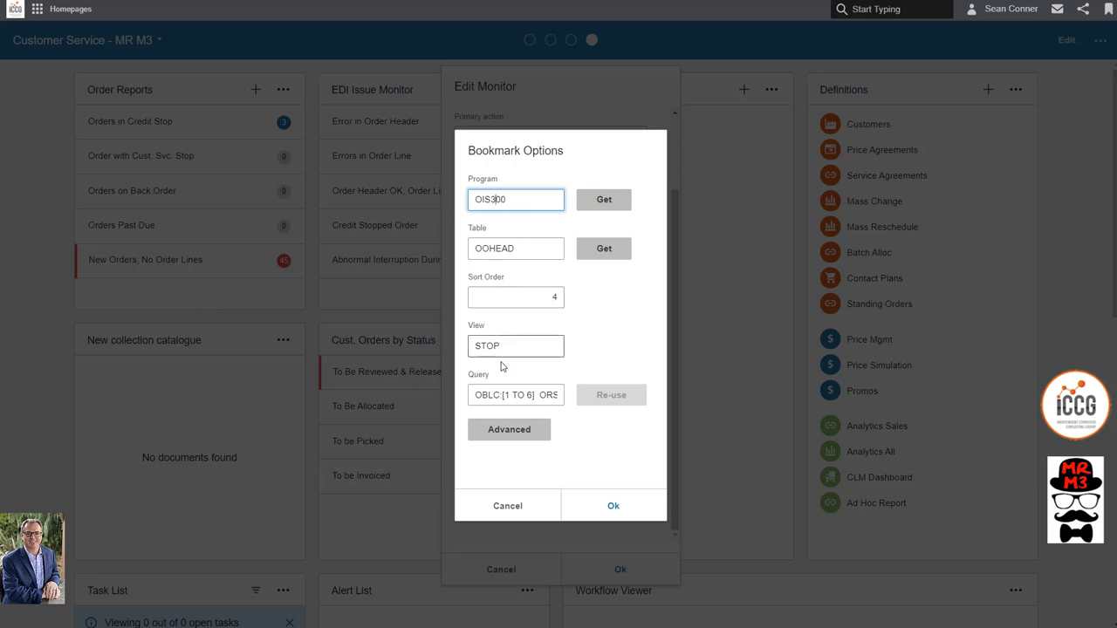
{"action": "left_click_drag", "start_coordinate": [478, 398], "coordinate": [556, 395]}
{"action": "left_click", "coordinate": [608, 446]}
{"action": "left_click", "coordinate": [620, 506]}
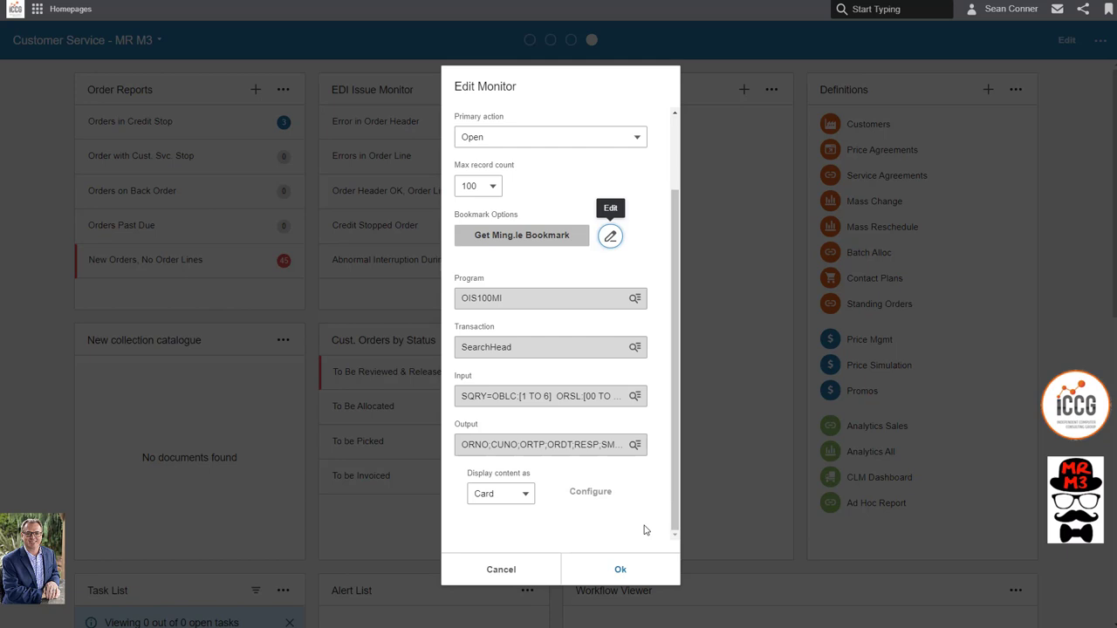
{"action": "left_click", "coordinate": [621, 569]}
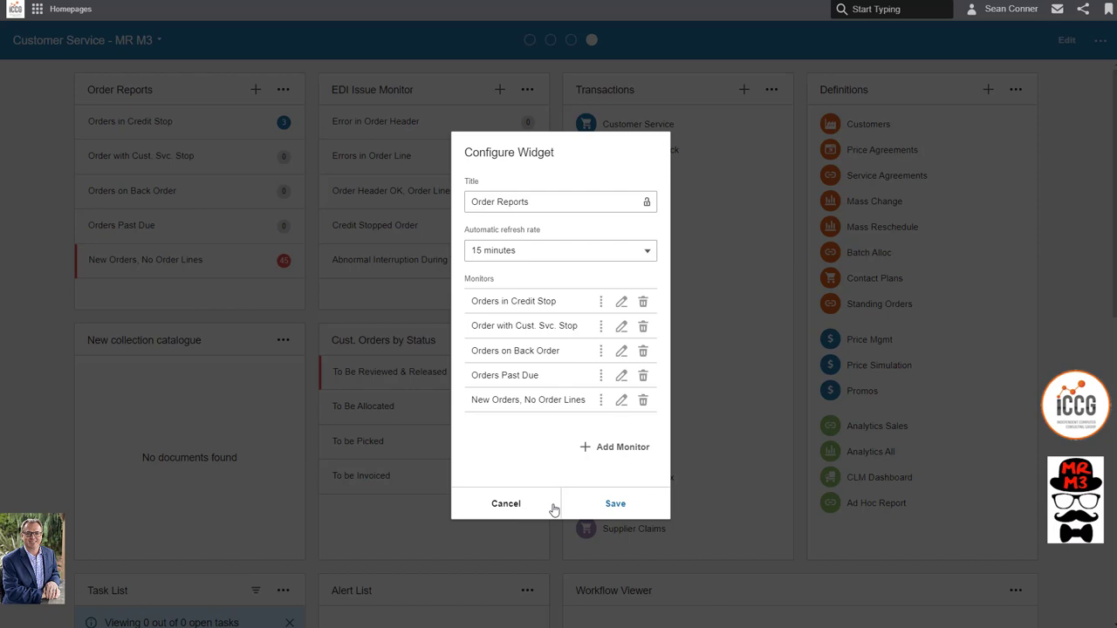
{"action": "left_click", "coordinate": [611, 504]}
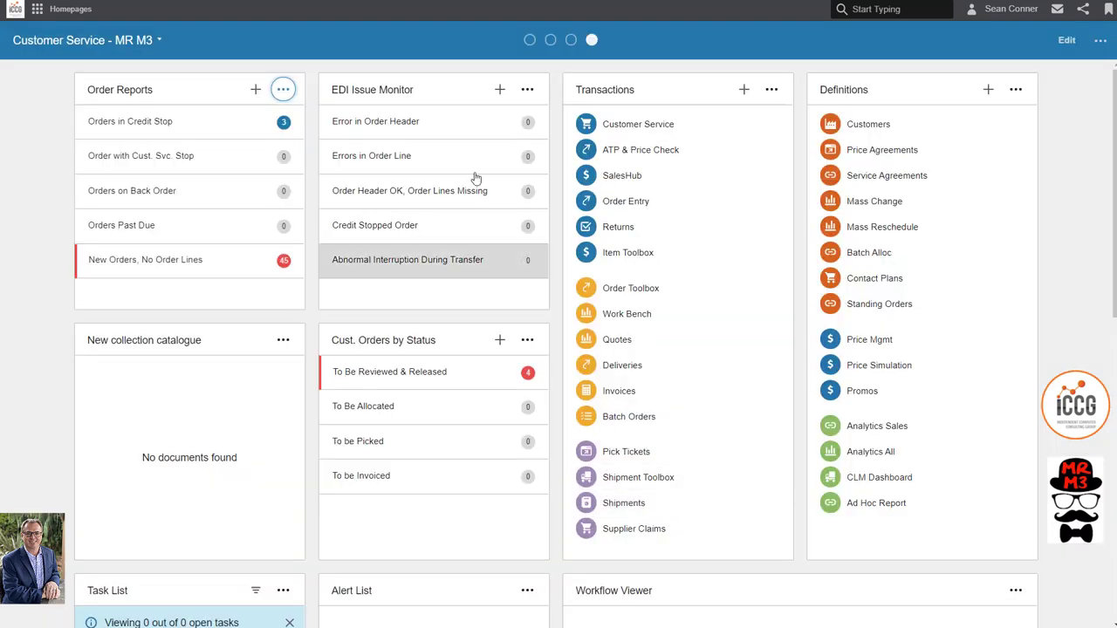
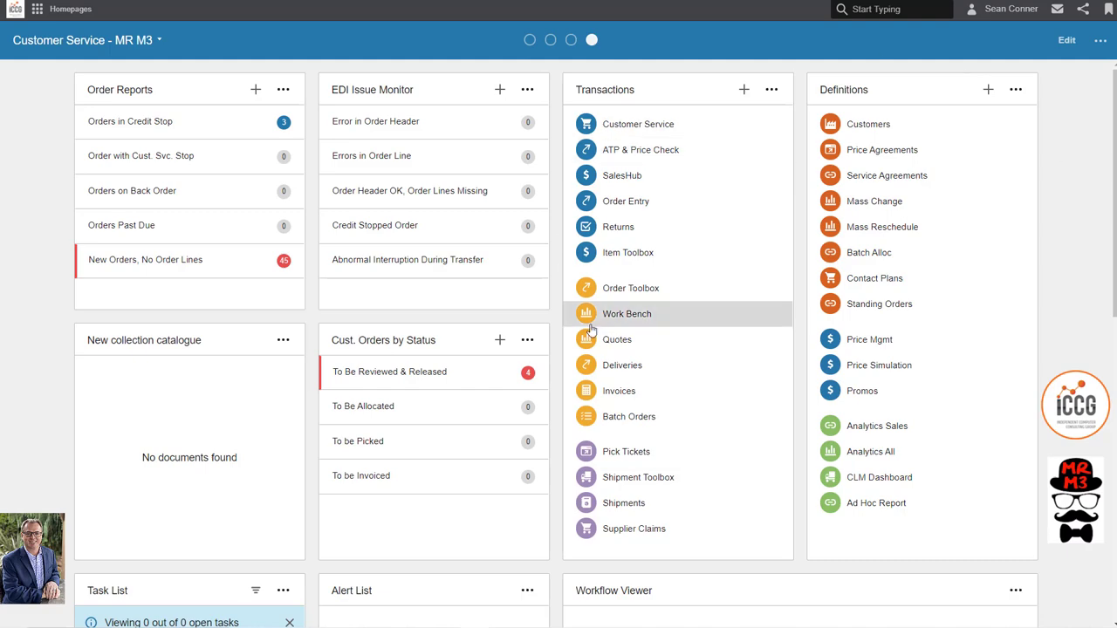
- Switch to the other browser window with the Customer Service - ICCG homepage, show it full screen and look over its widgets
{"action": "key", "text": "alt+Tab"}
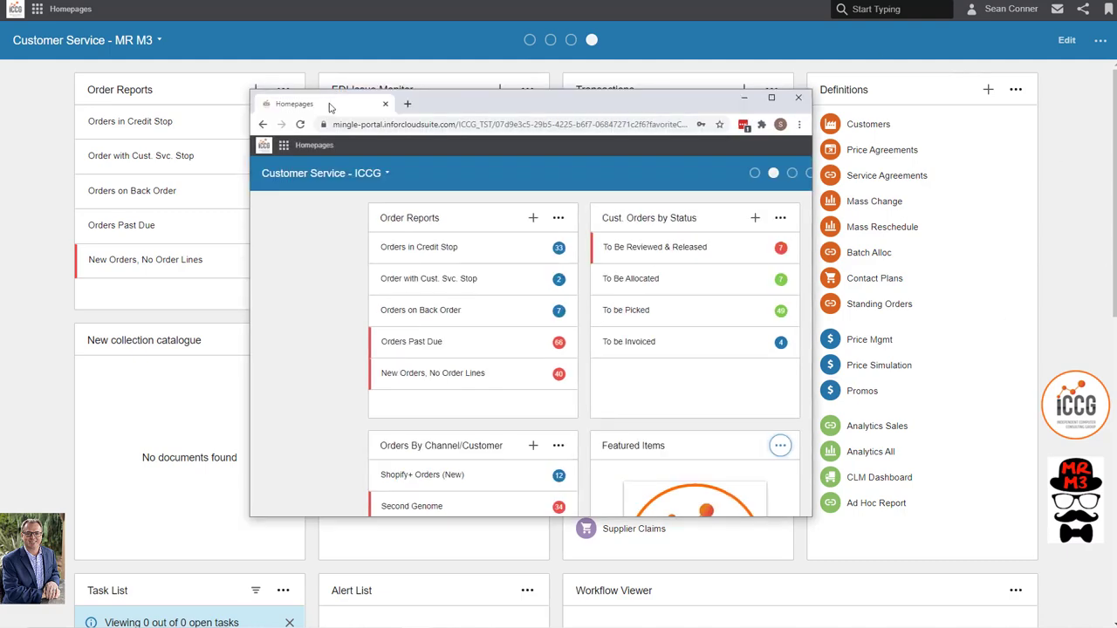
{"action": "mouse_move", "coordinate": [313, 101]}
{"action": "left_mouse_down"}
{"action": "mouse_move", "coordinate": [325, 93]}
{"action": "mouse_move", "coordinate": [305, 88]}
{"action": "mouse_move", "coordinate": [345, 82]}
{"action": "mouse_move", "coordinate": [382, 103]}
{"action": "mouse_move", "coordinate": [322, 125]}
{"action": "mouse_move", "coordinate": [313, 112]}
{"action": "left_mouse_up"}
{"action": "double_click", "coordinate": [312, 112]}
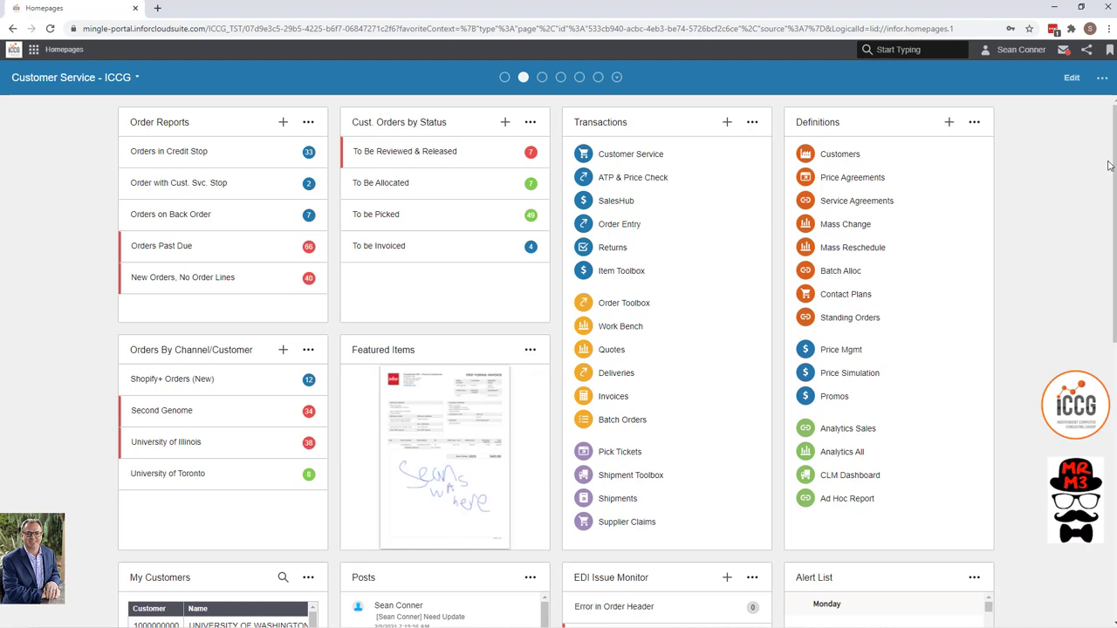
{"action": "key", "text": "F11"}
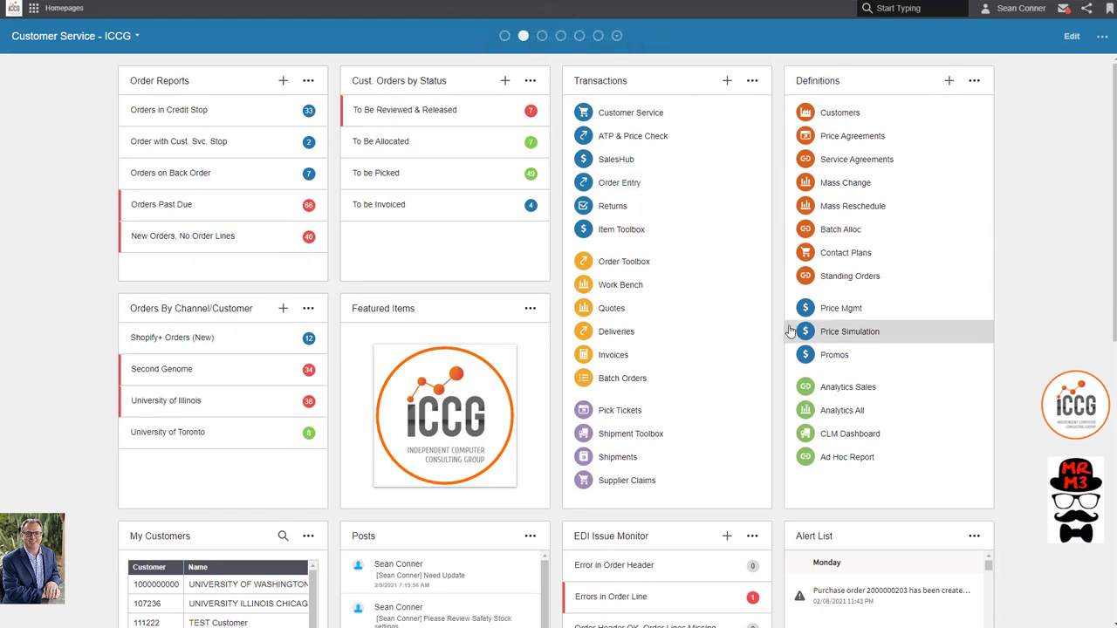
{"action": "scroll", "coordinate": [758, 390], "scroll_direction": "down", "scroll_amount": 2}
{"action": "scroll", "coordinate": [689, 417], "scroll_direction": "down", "scroll_amount": 2}
{"action": "scroll", "coordinate": [689, 416], "scroll_direction": "up", "scroll_amount": 5}
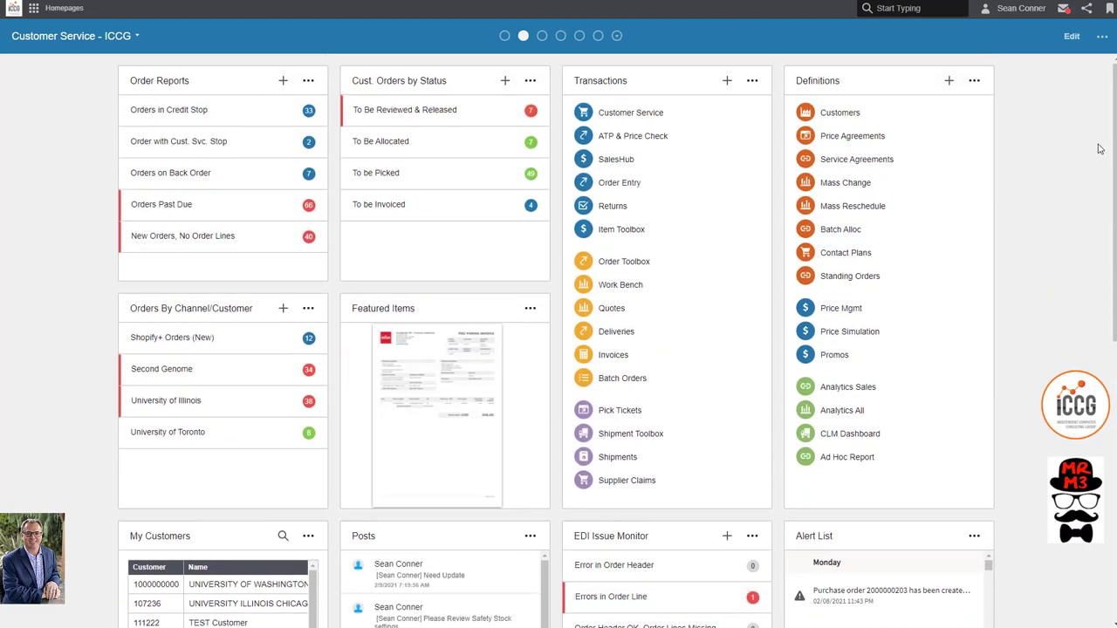
- Export the Customer Service - ICCG page as a JSON file
{"action": "left_click", "coordinate": [1102, 36]}
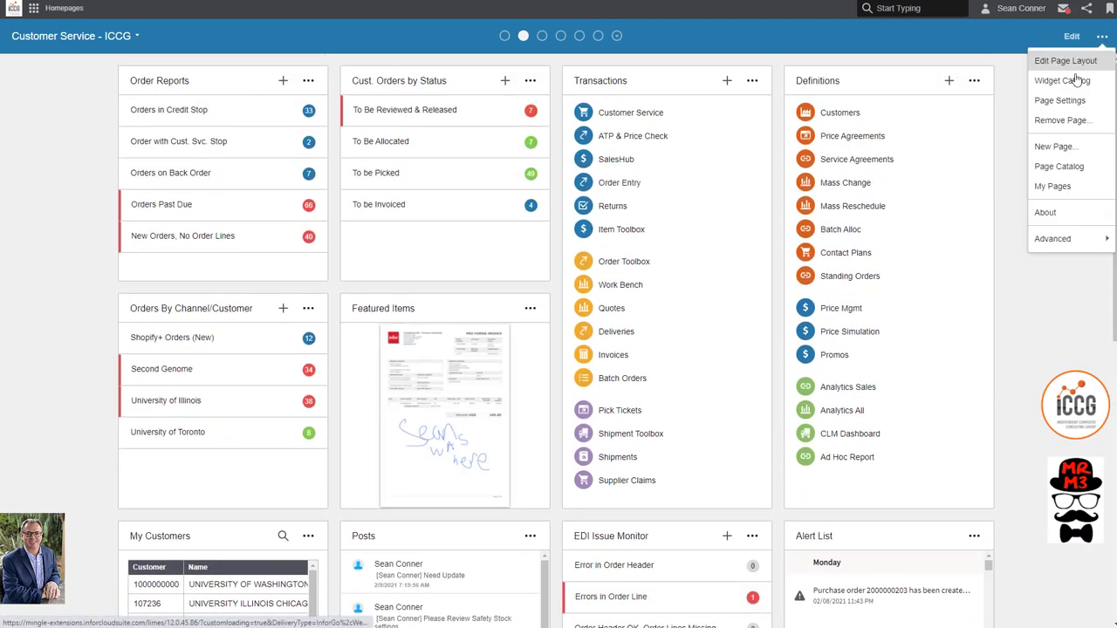
{"action": "mouse_move", "coordinate": [1071, 237]}
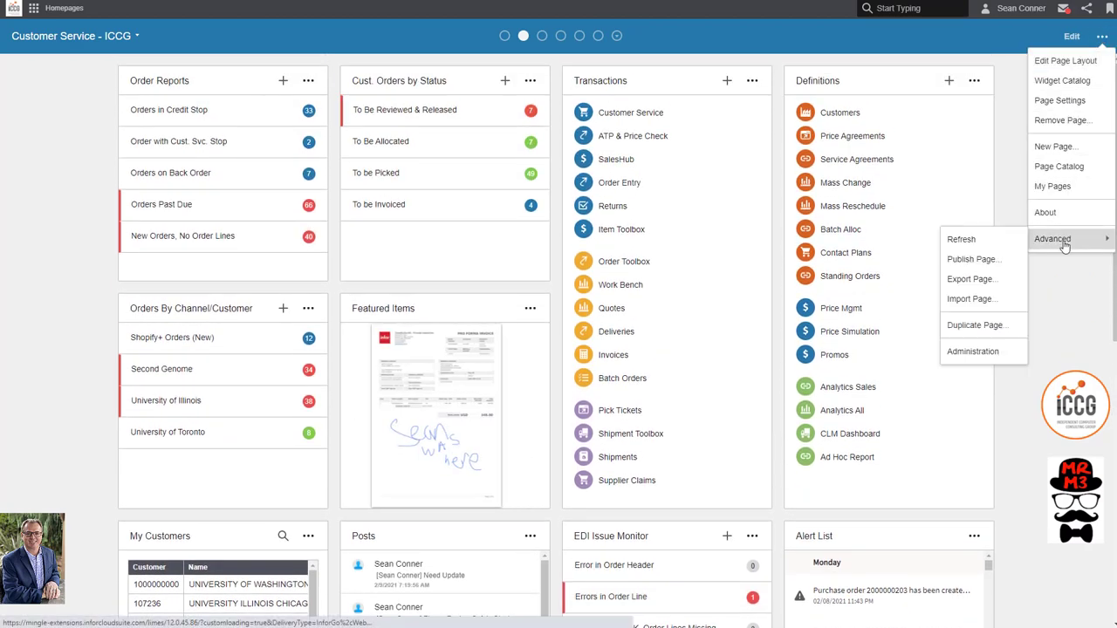
{"action": "left_click", "coordinate": [972, 285]}
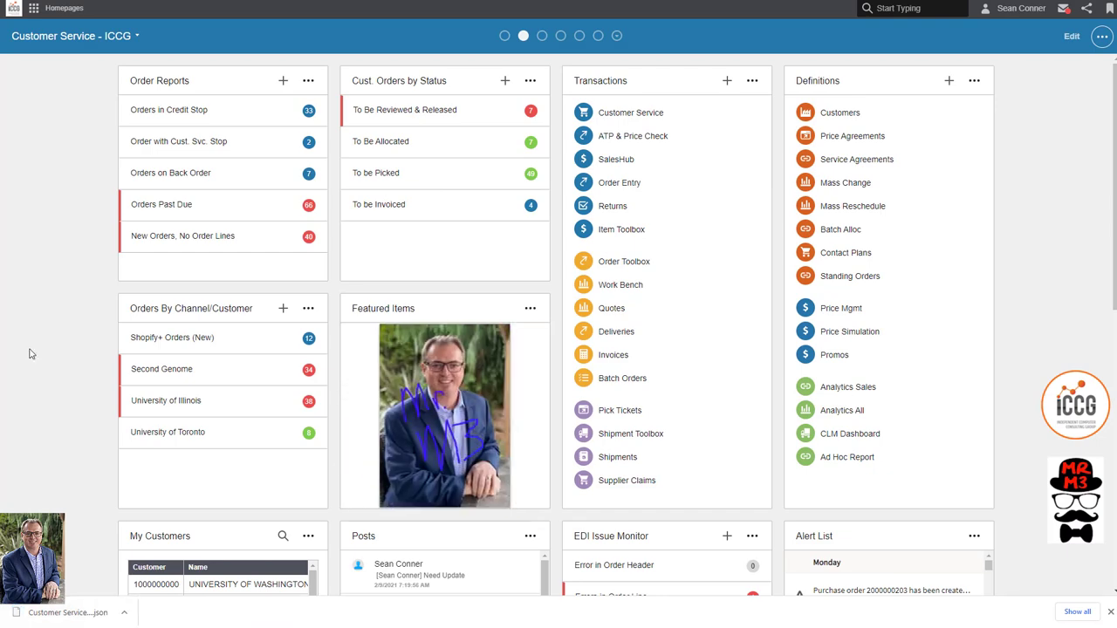
- Switch to the window with the Customer Service - MR M3 homepage and import Customer Service - ICCG (1).json as a private page
{"action": "key", "text": "alt+Tab"}
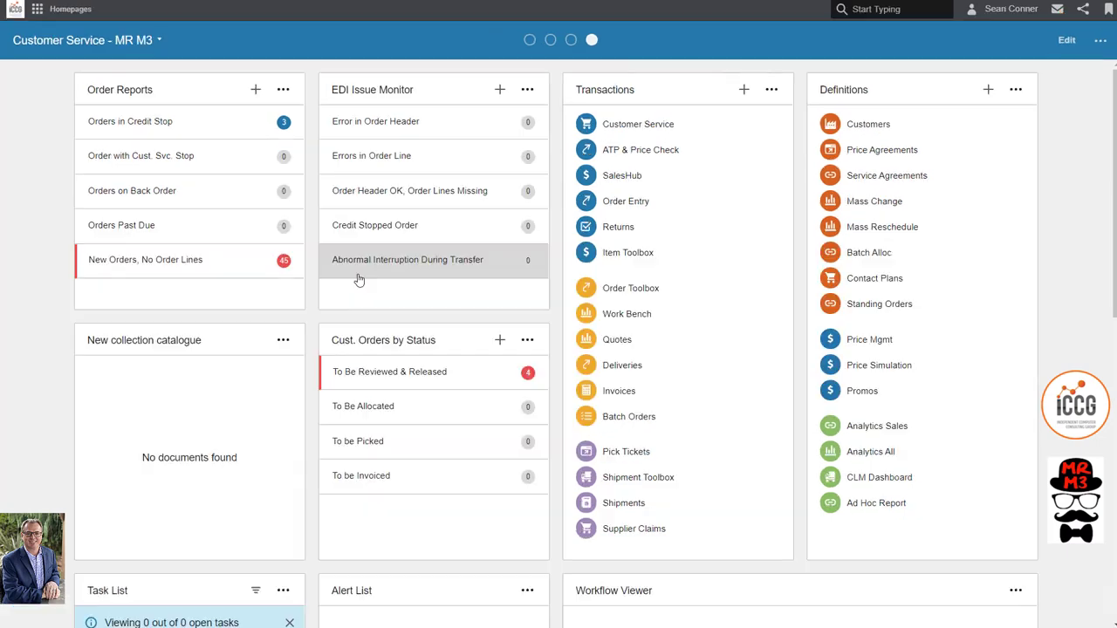
{"action": "left_click", "coordinate": [1098, 44]}
{"action": "mouse_move", "coordinate": [1045, 263]}
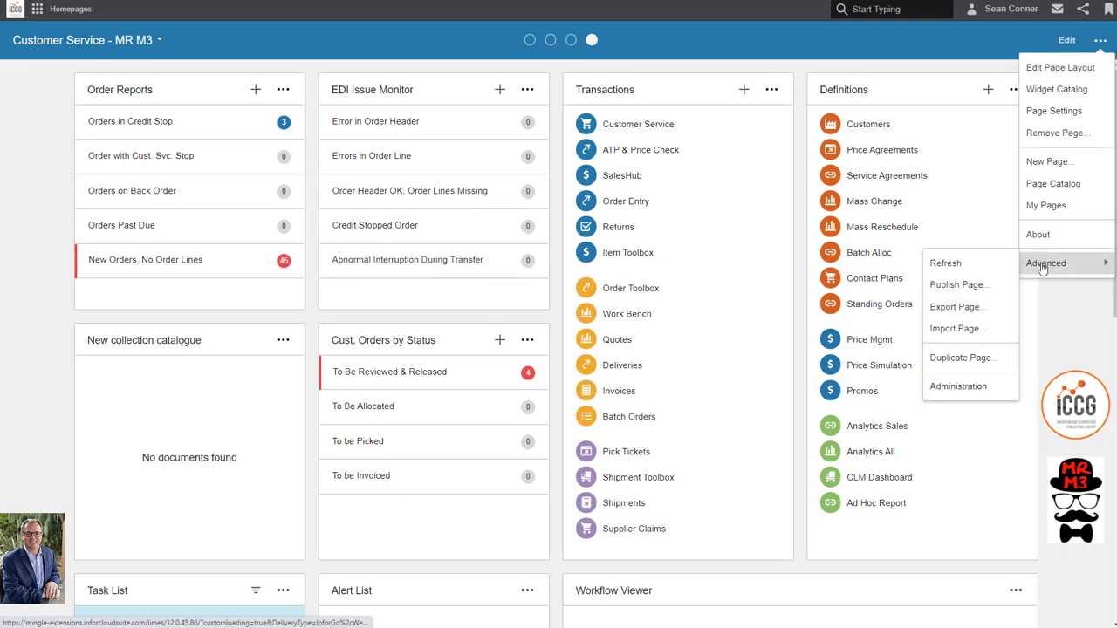
{"action": "left_click", "coordinate": [962, 338]}
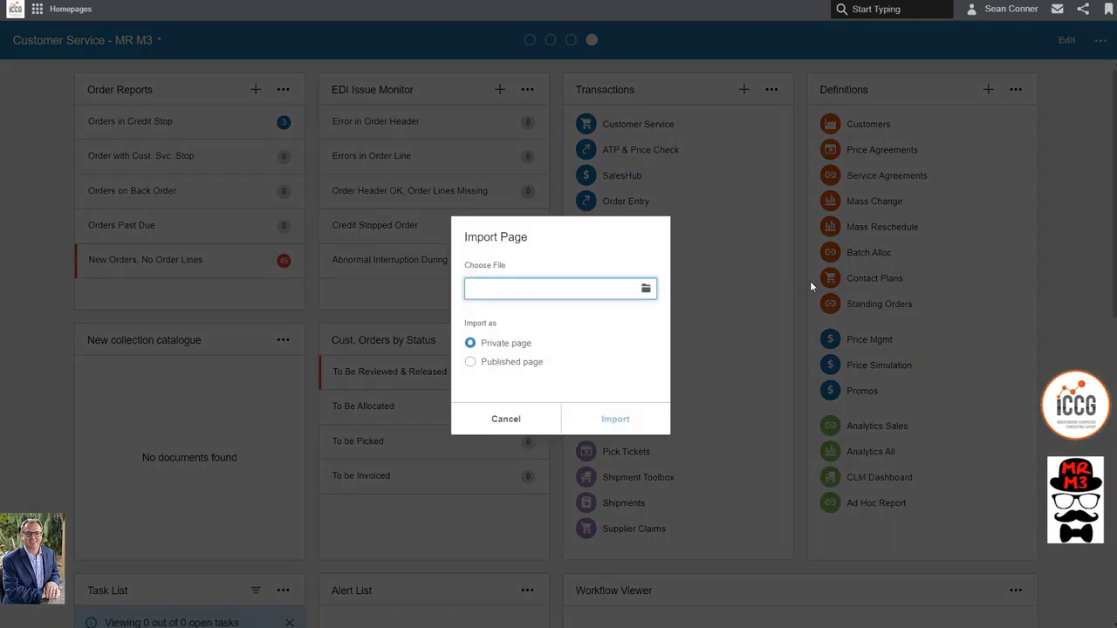
{"action": "left_click", "coordinate": [646, 288]}
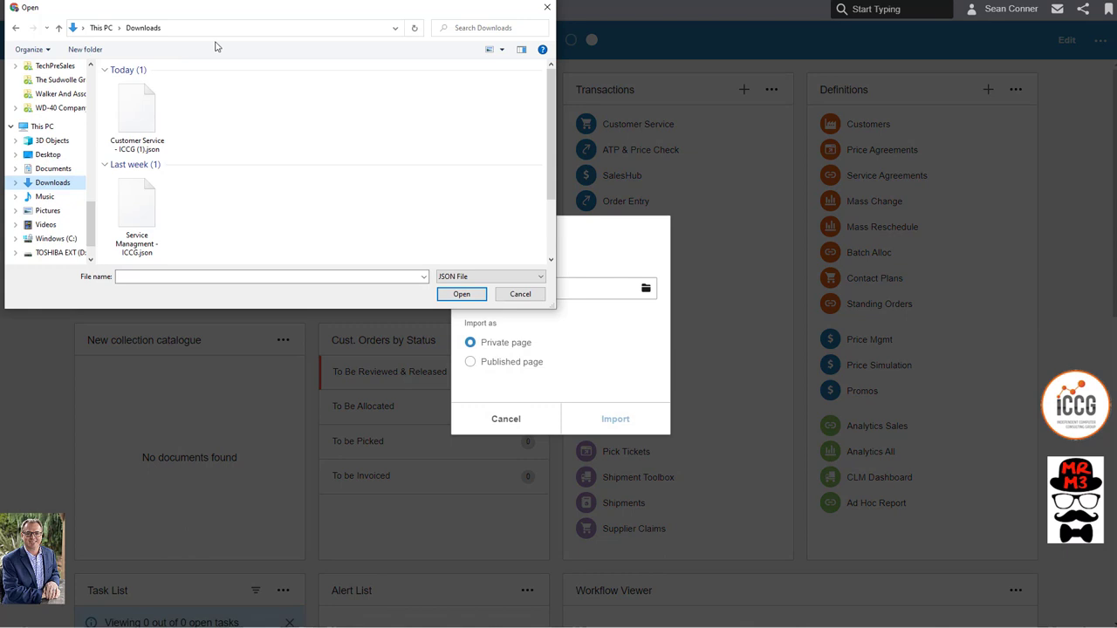
{"action": "double_click", "coordinate": [135, 122]}
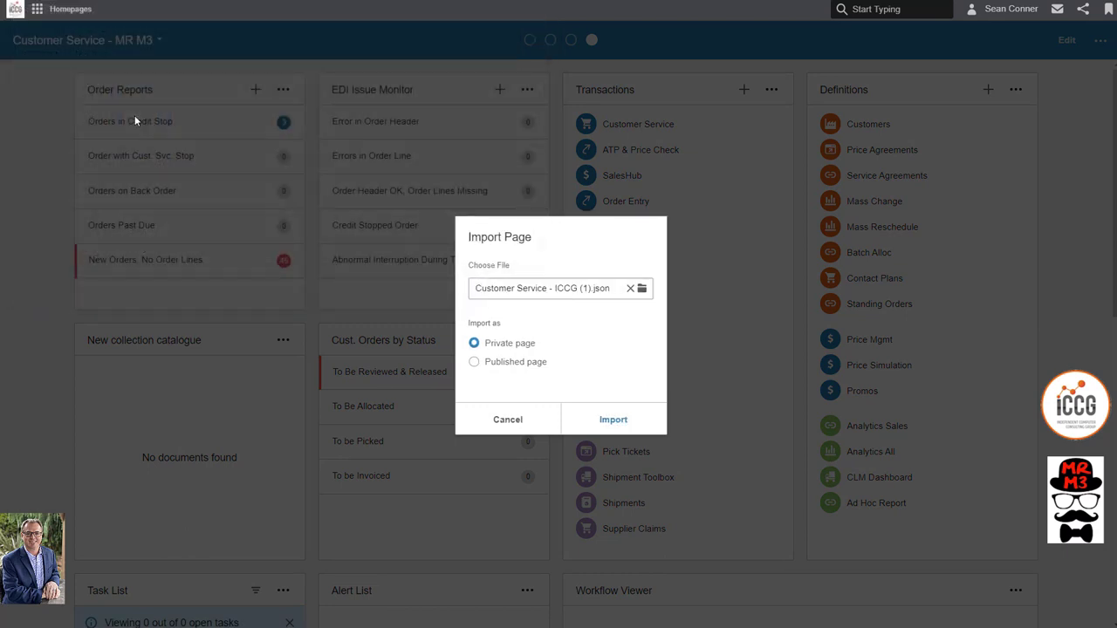
{"action": "left_click", "coordinate": [612, 418]}
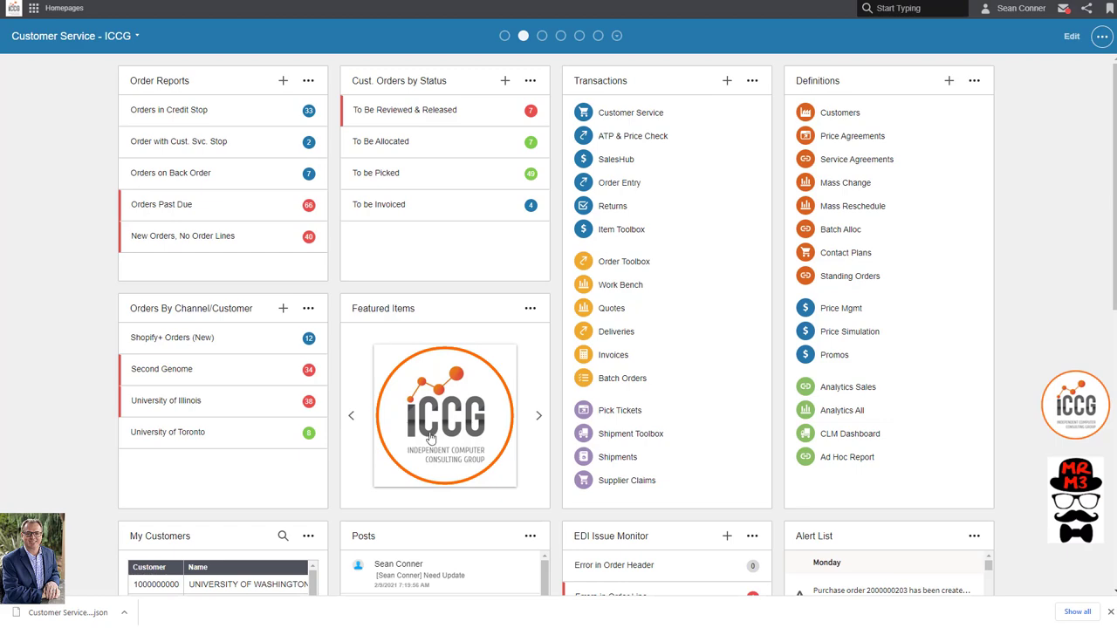
- Compare the imported Customer Service - ICCG page with the original page in the other browser window
{"action": "key", "text": "alt+Tab"}
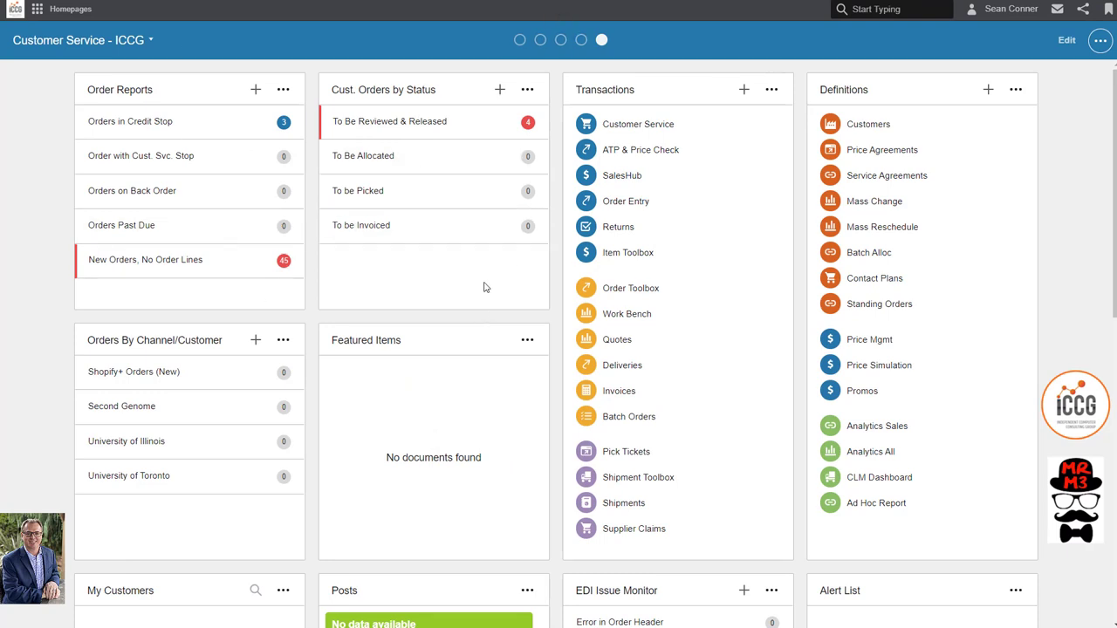
{"action": "key", "text": "alt+Tab"}
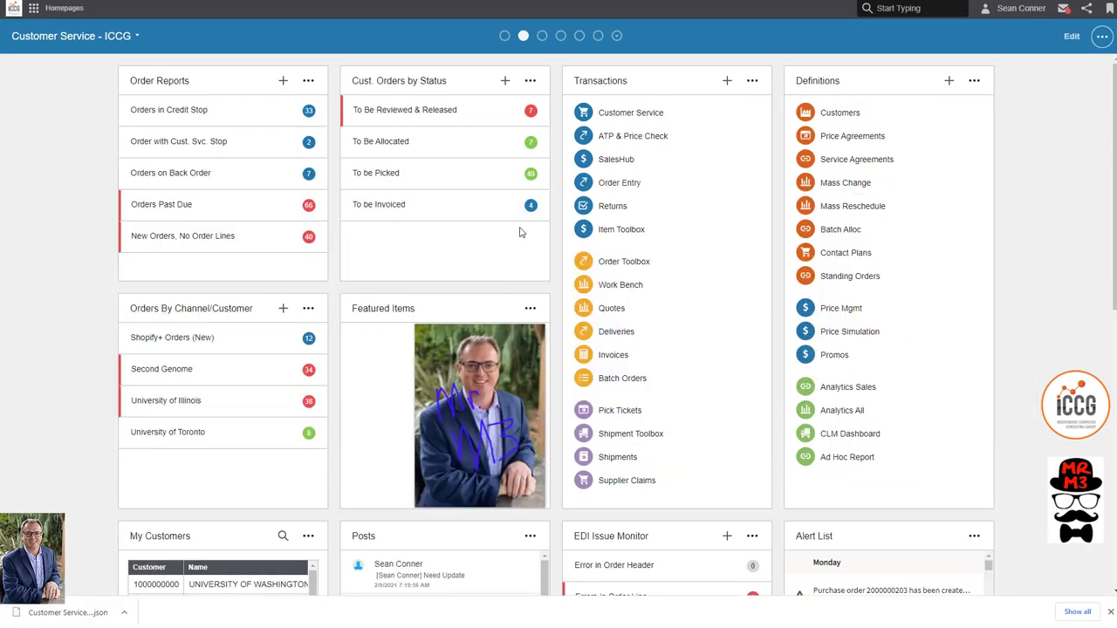
{"action": "key", "text": "alt+Tab"}
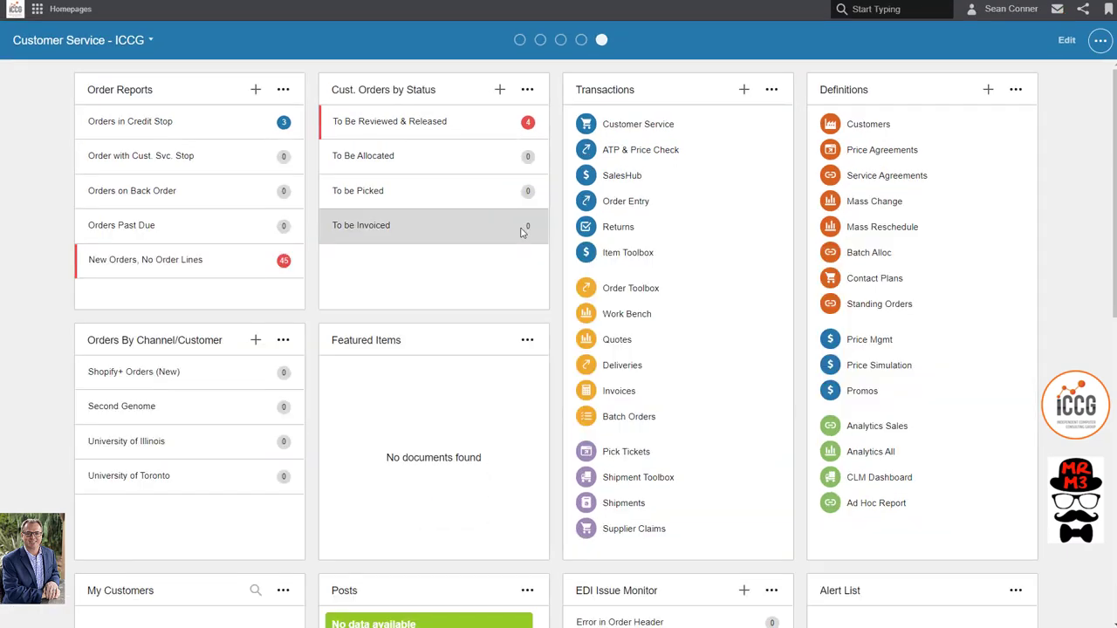
{"action": "key", "text": "alt+Tab"}
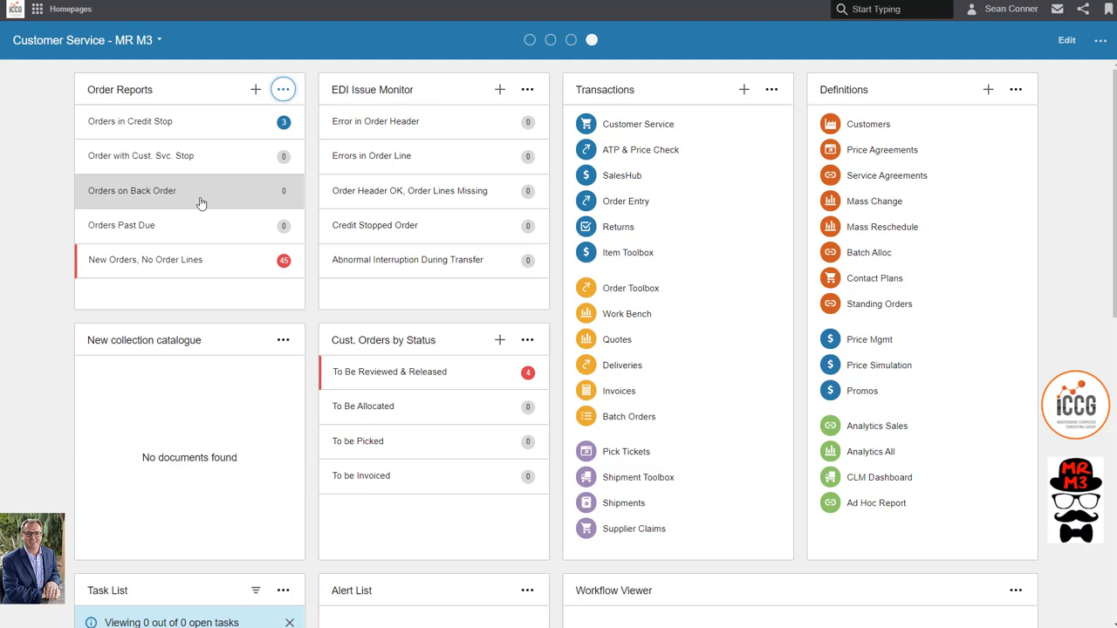